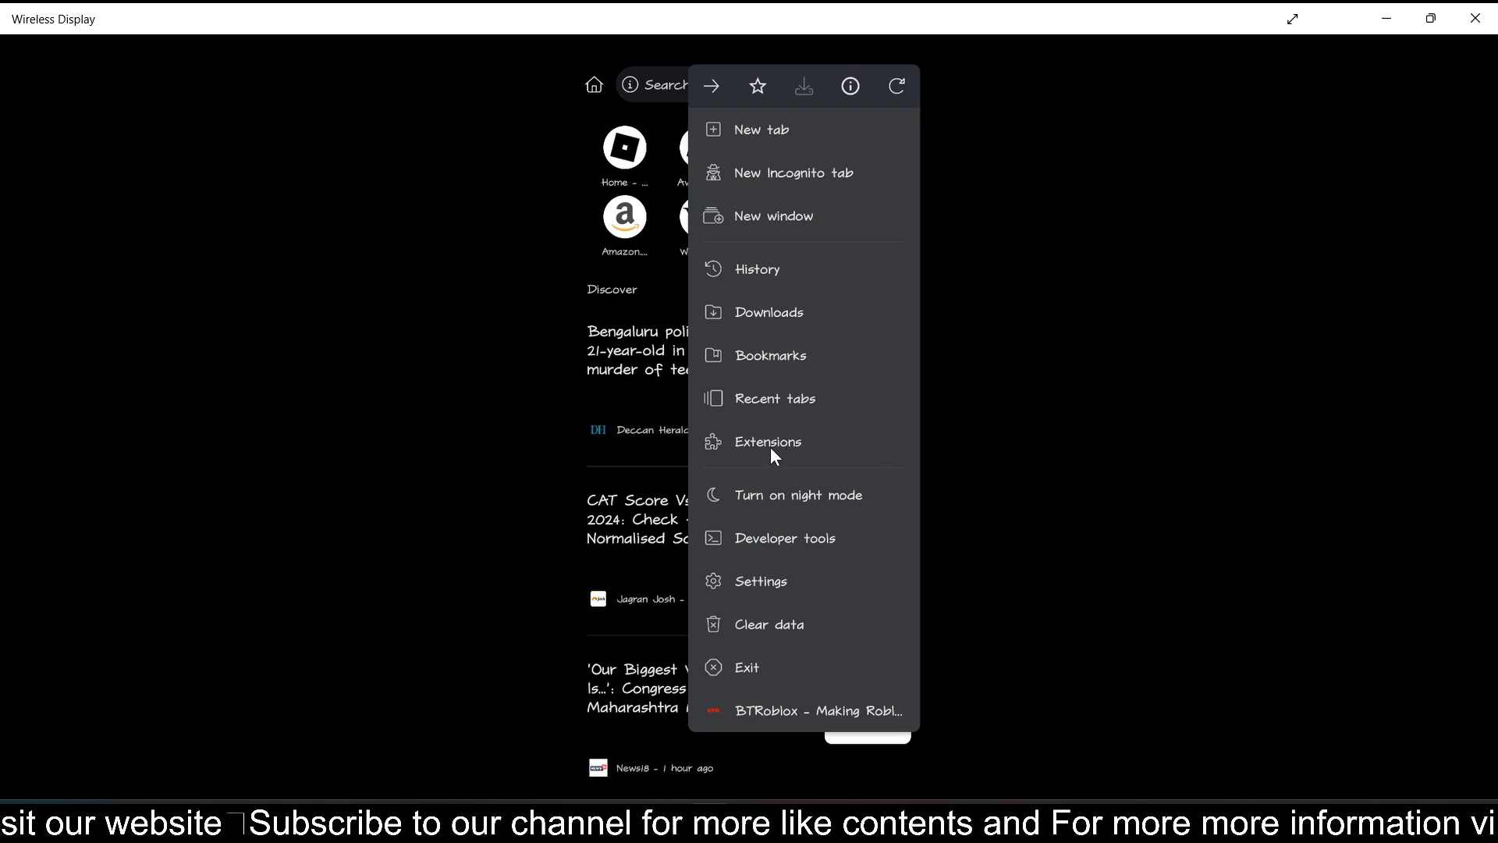
From the extensions page, search the Chrome Web Store for 'Bt roblox'
click(770, 447)
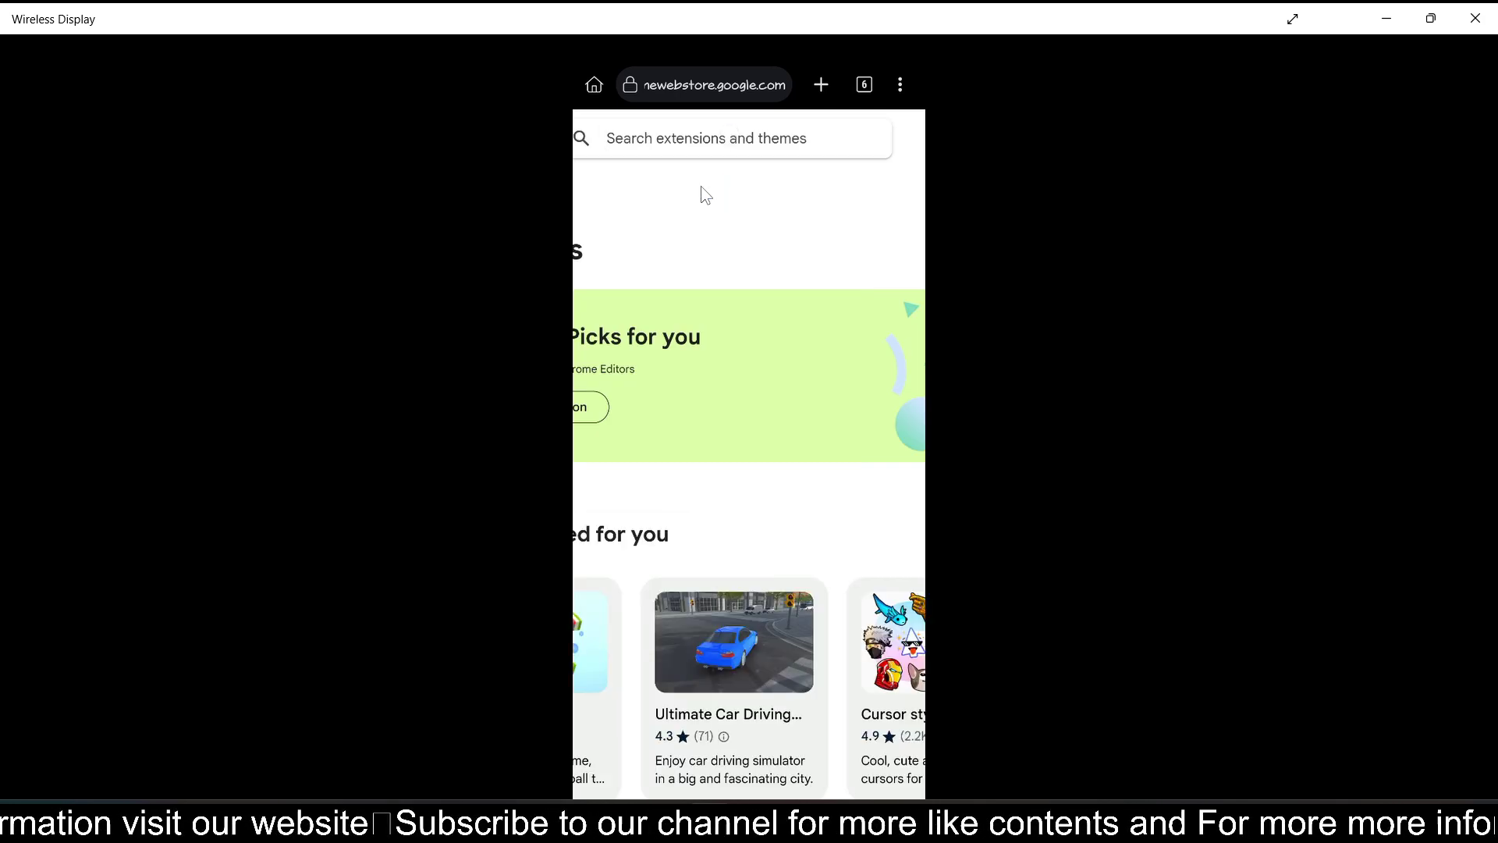
text(Bt)
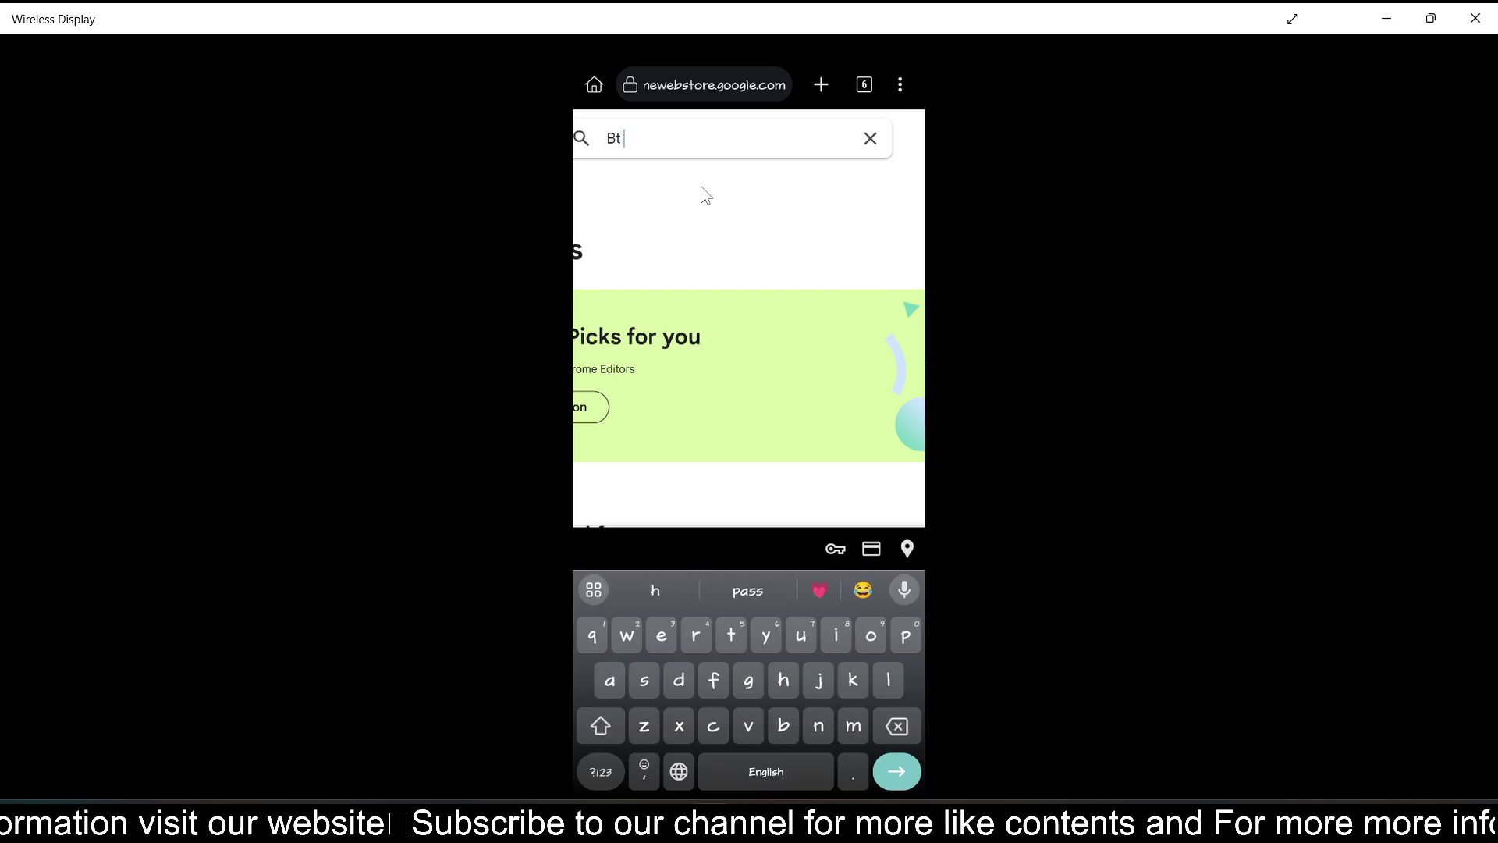
text( roblo)
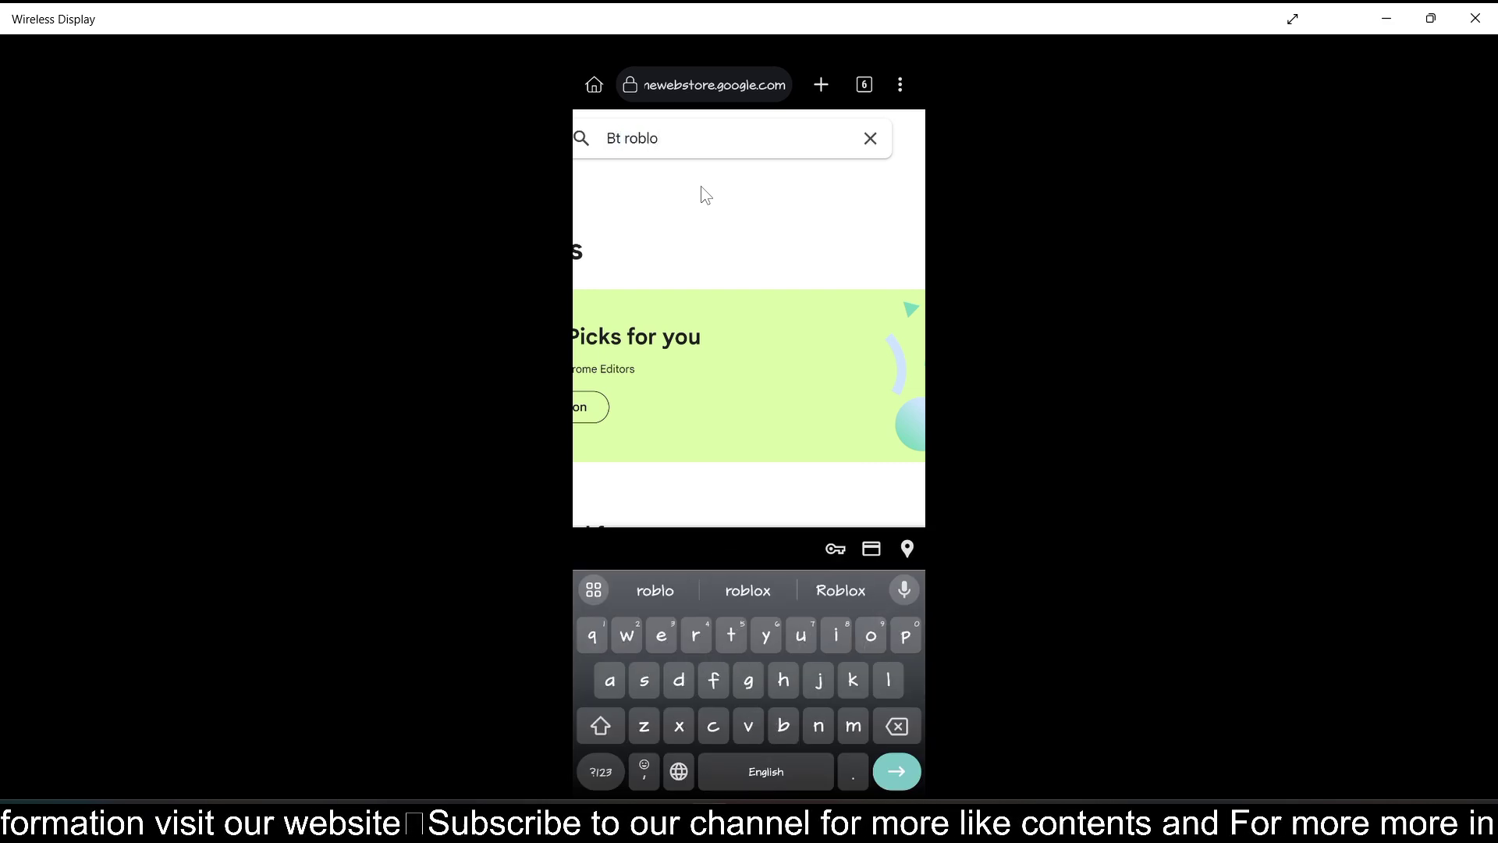
text(x)
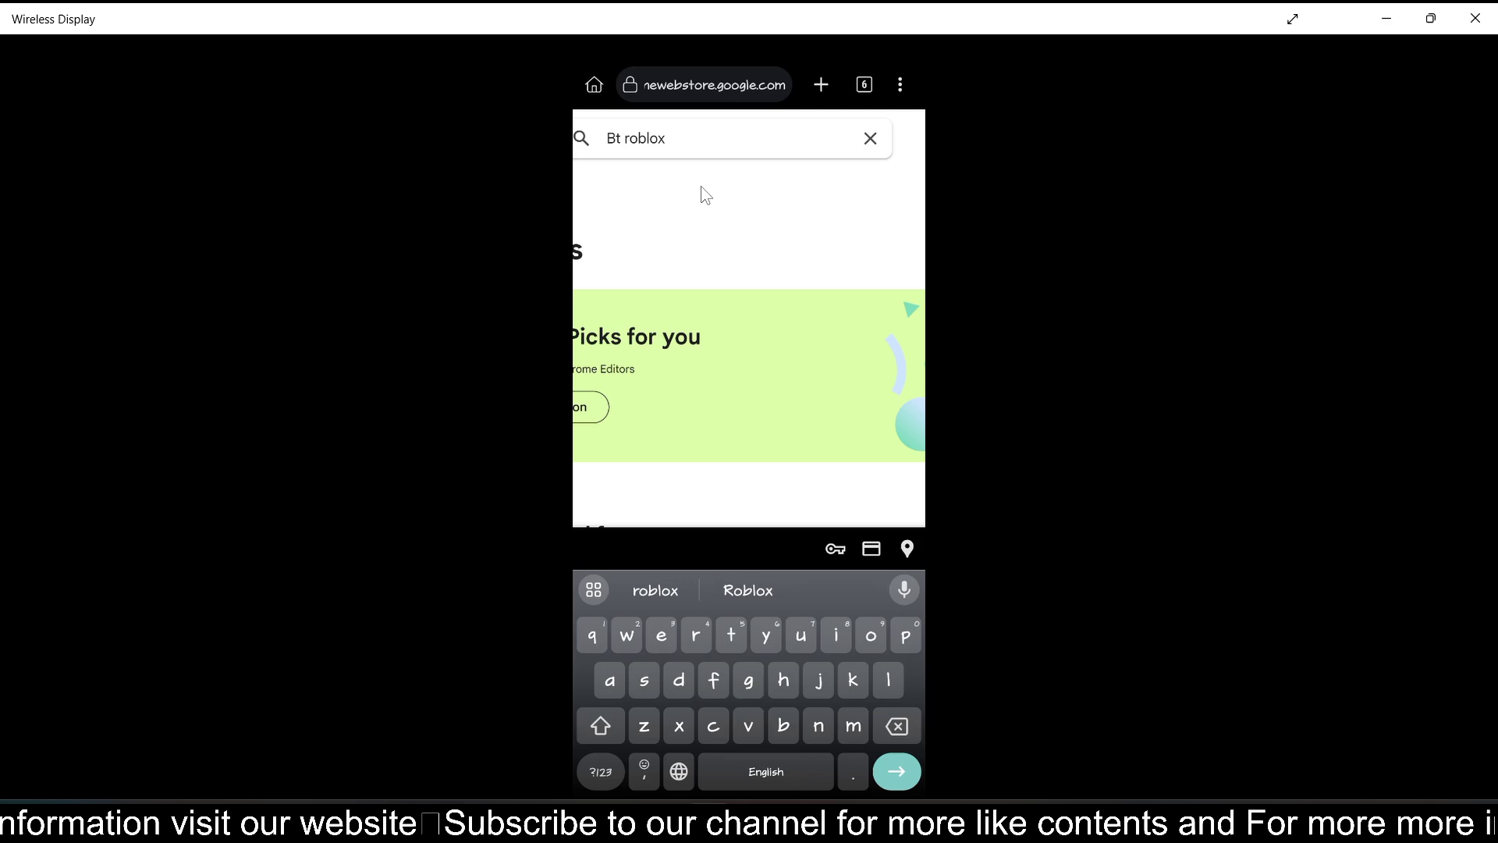
key(Return)
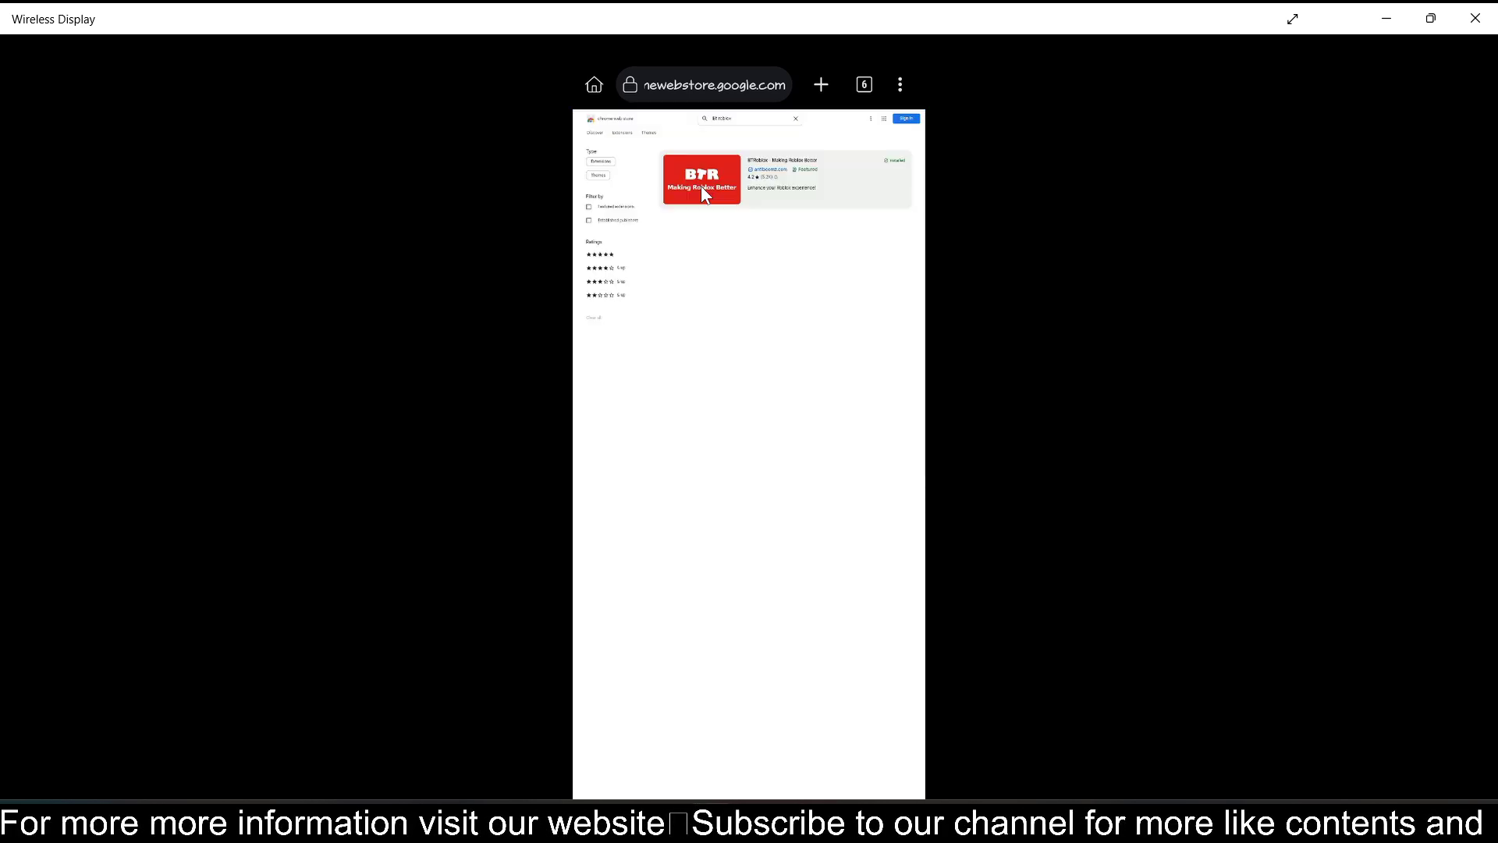
Open the 'BTRoblox – Making Roblox Better' extension's store page from the results
click(702, 188)
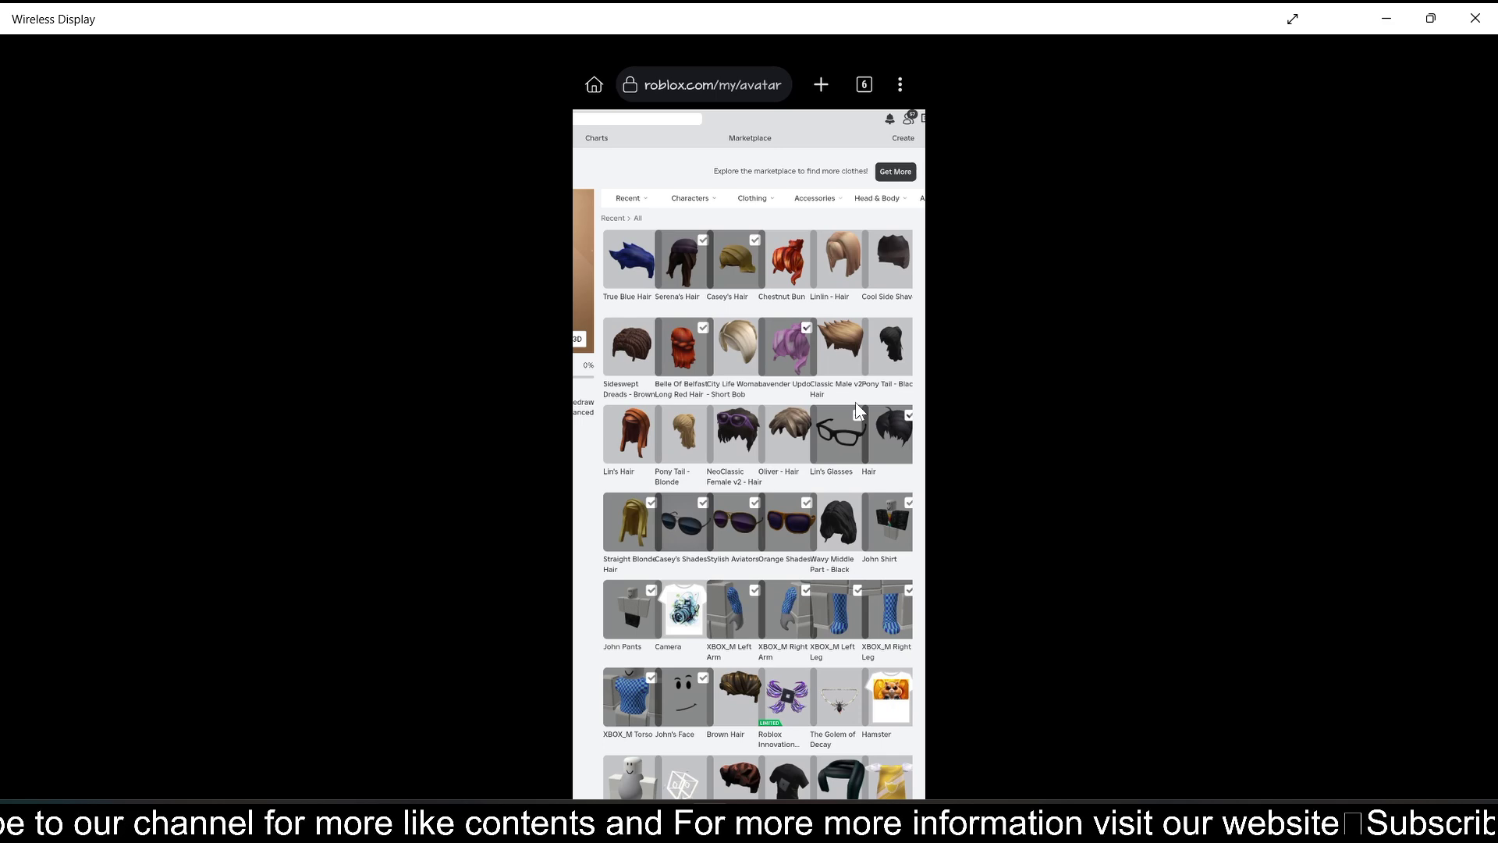
Start a Snipping Tool capture with Win+Shift+S, then cancel it and return to the avatar editor
key(super+shift+s)
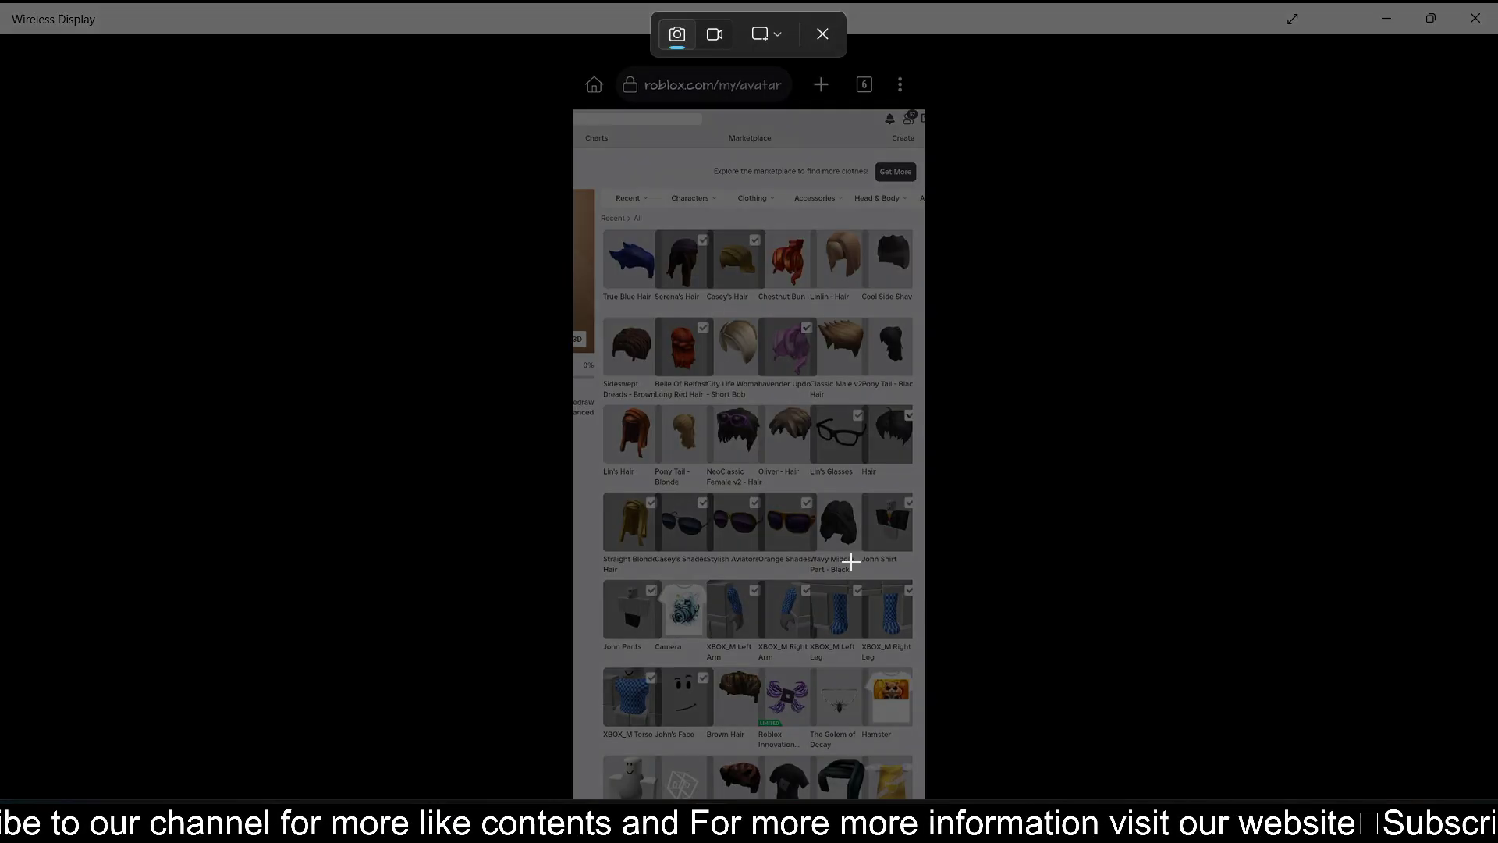
click(832, 45)
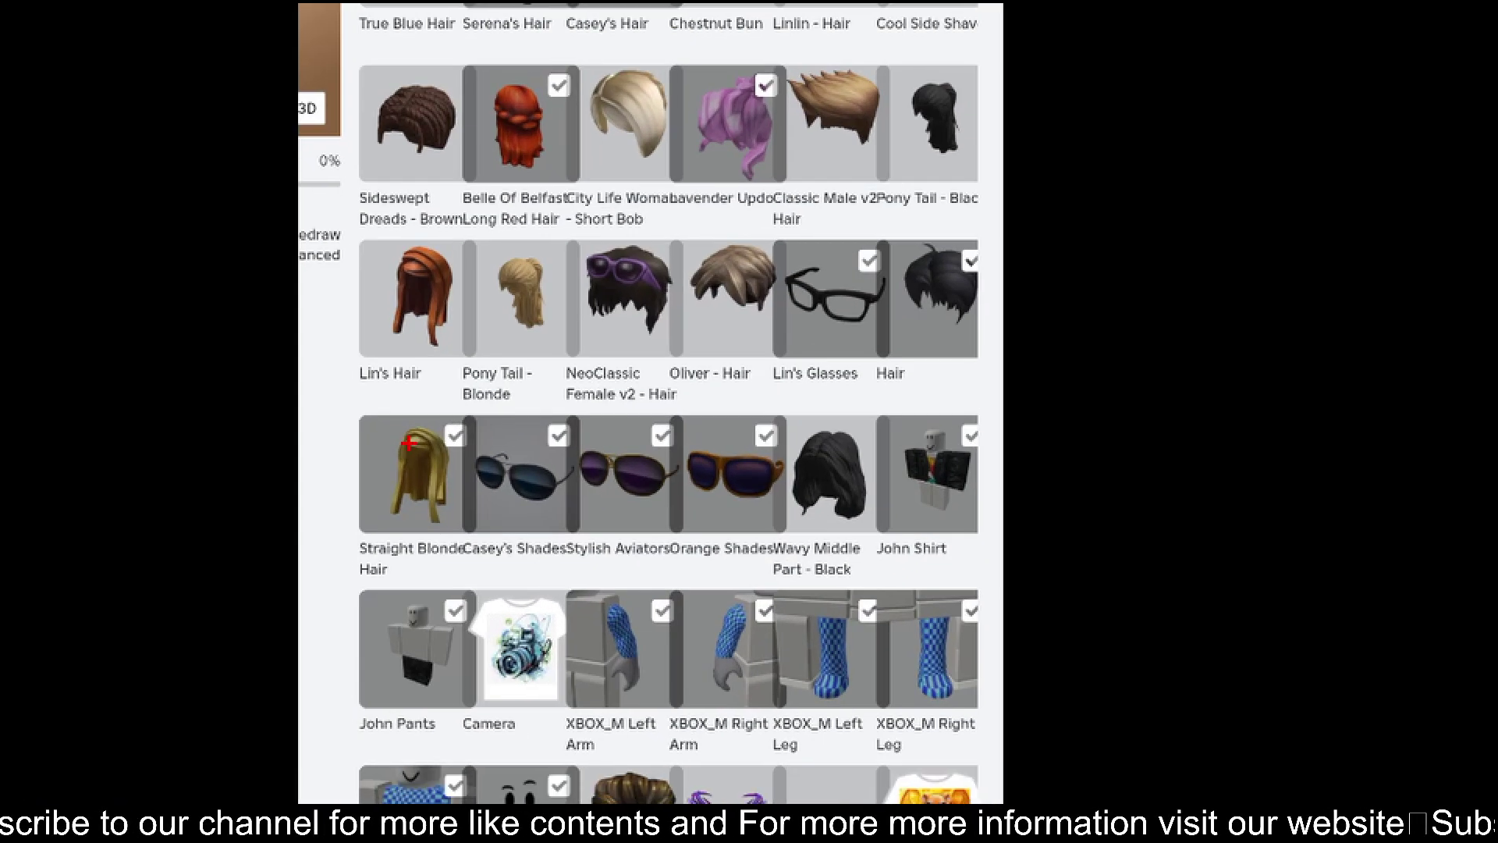
mouse_move(461, 401)
mouse_down()
mouse_move(669, 513)
mouse_move(801, 540)
mouse_up()
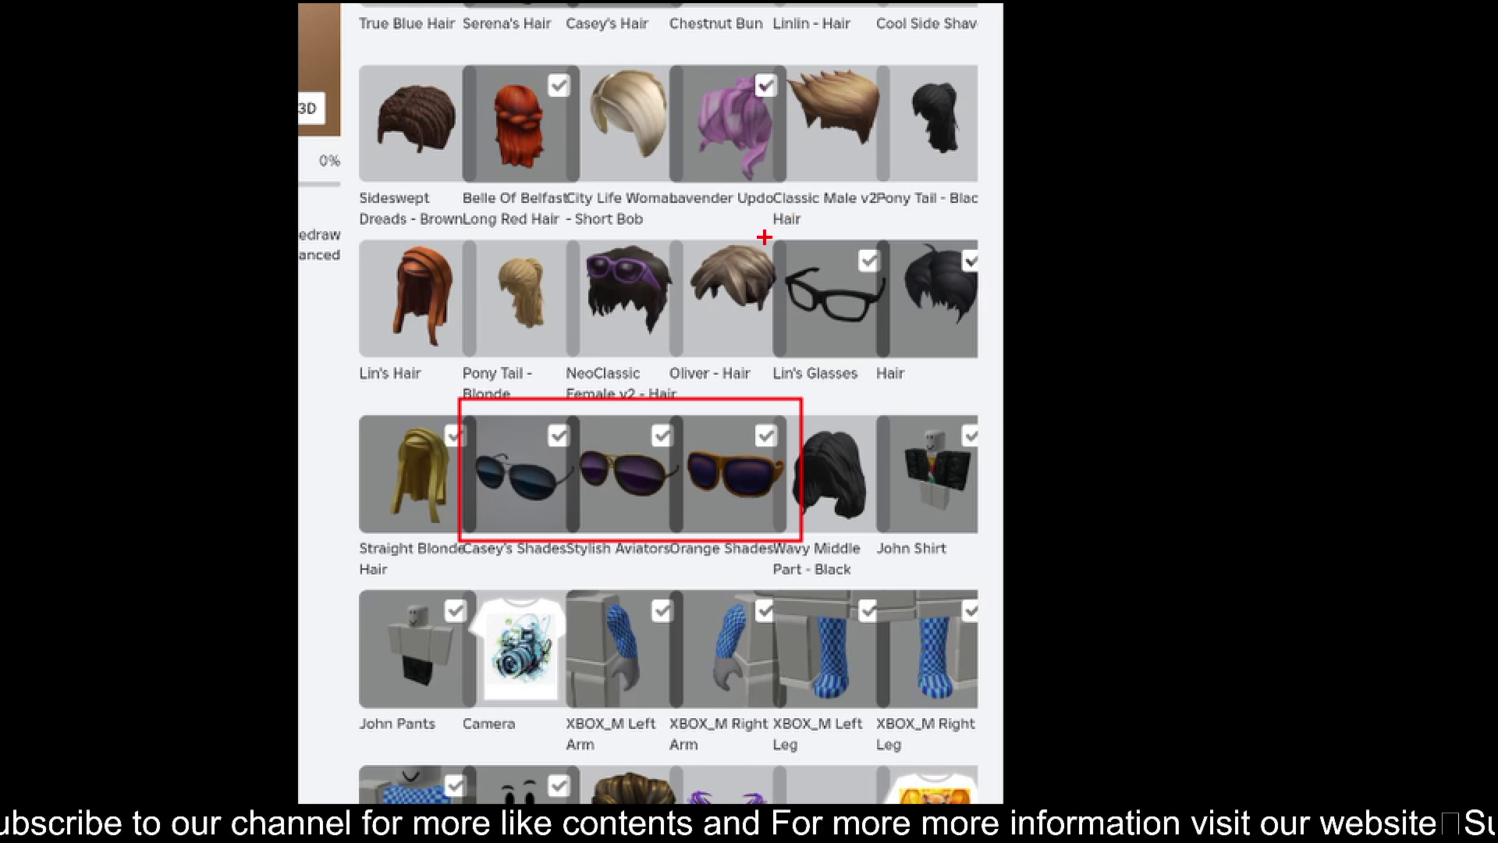
drag(764, 237, 911, 339)
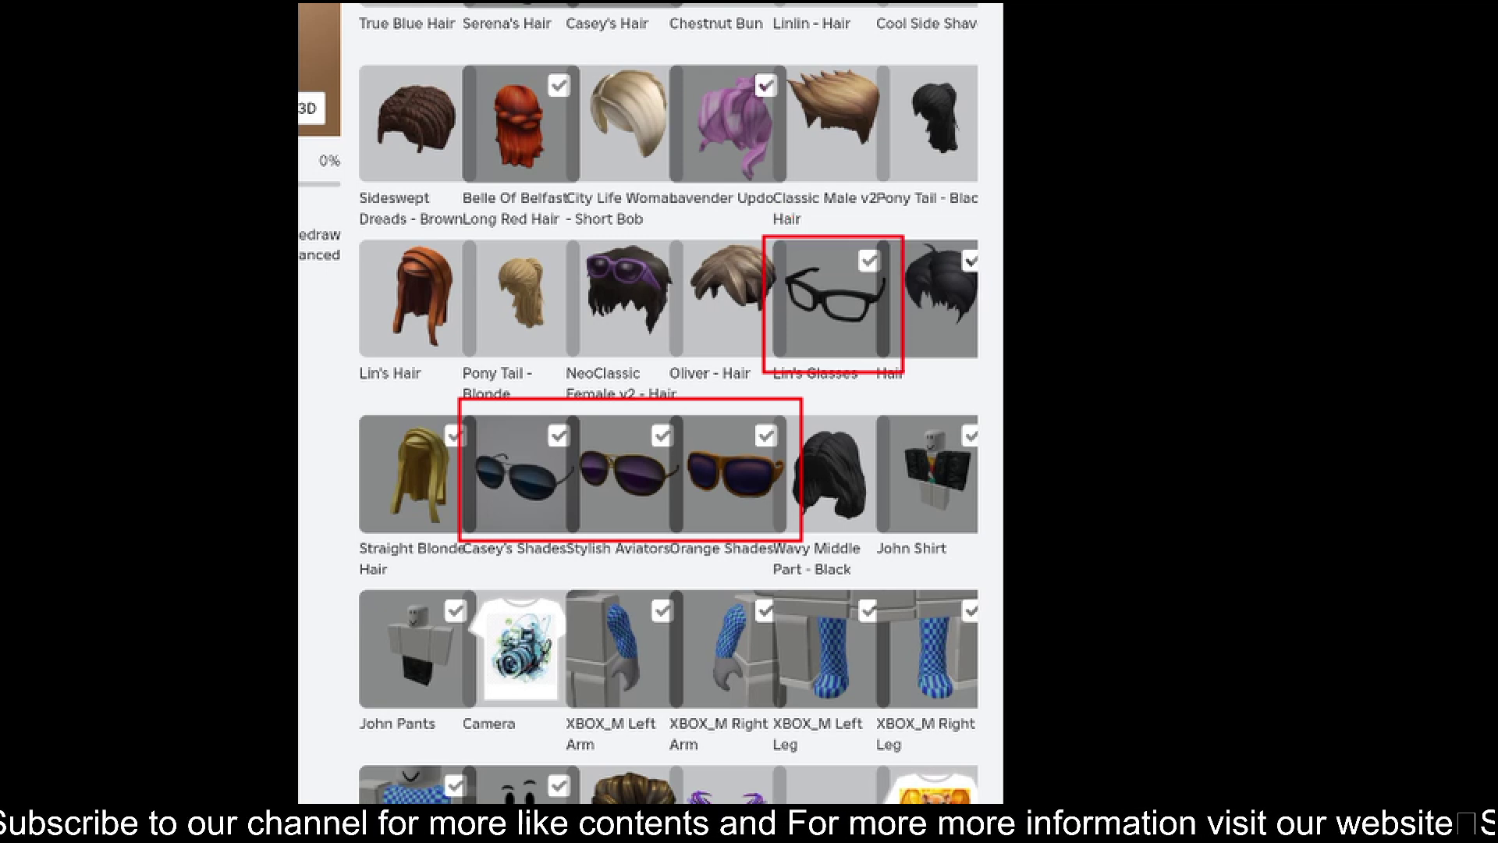